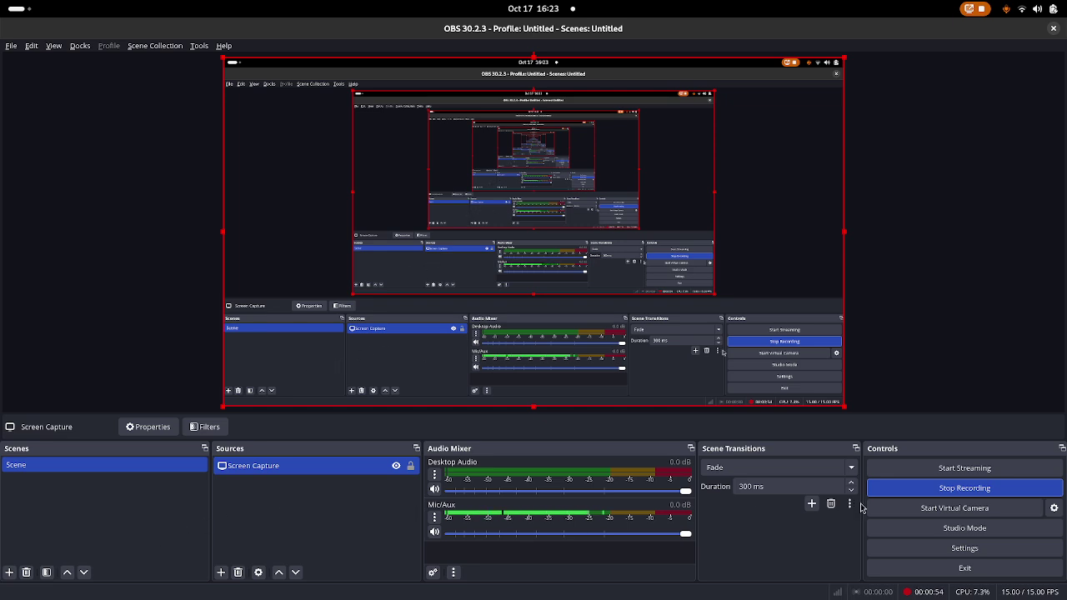
- Start the OBS virtual camera for the Screen Capture scene
click(923, 510)
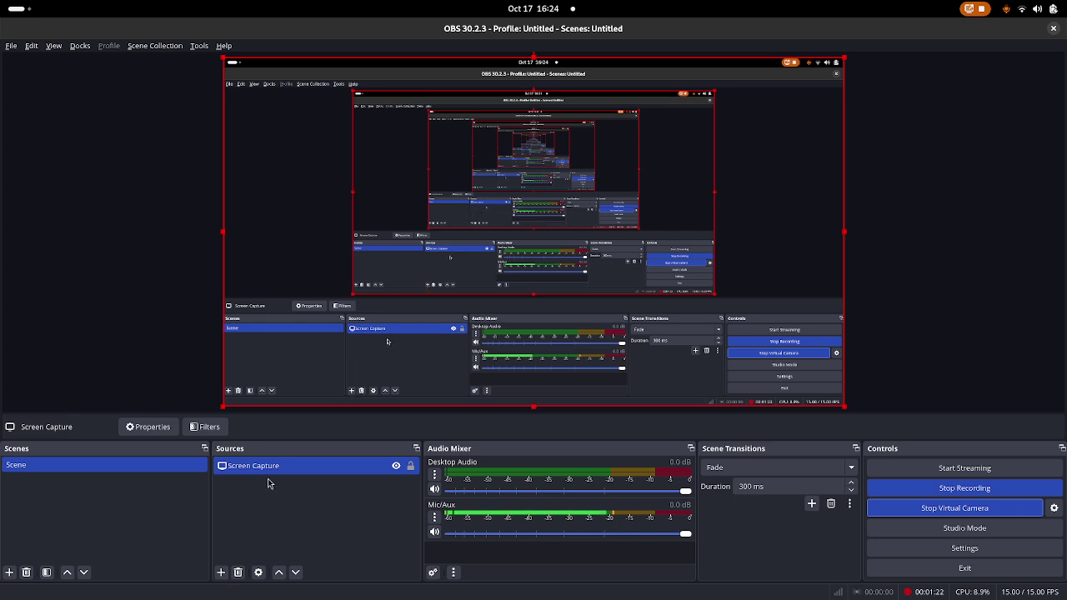
- Add a trial Screen Capture (PipeWire) source, cancelling its screen-share prompt and properties
click(221, 573)
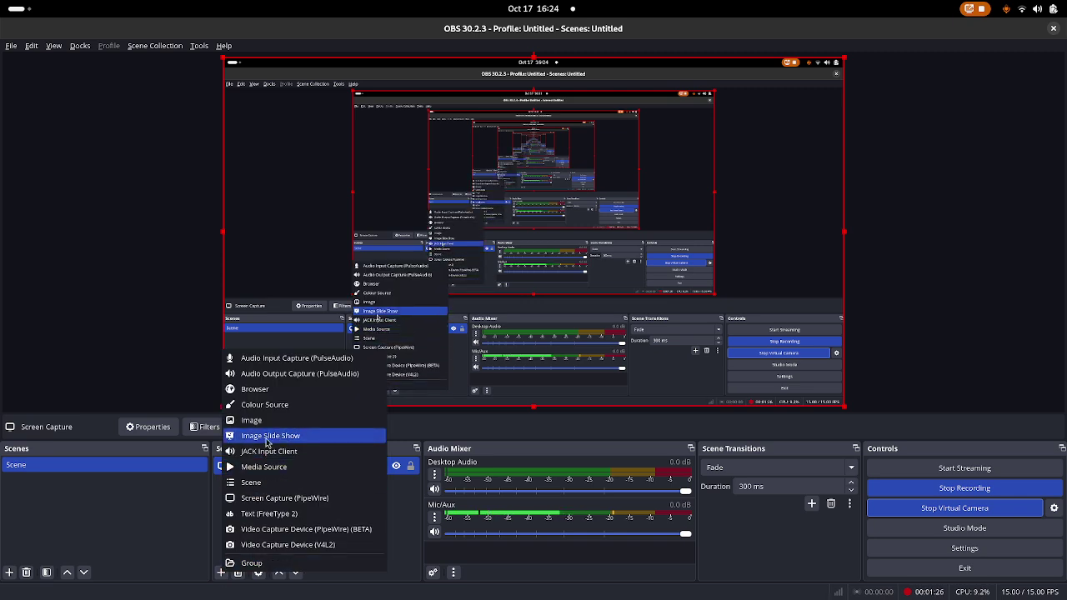
click(264, 499)
click(198, 223)
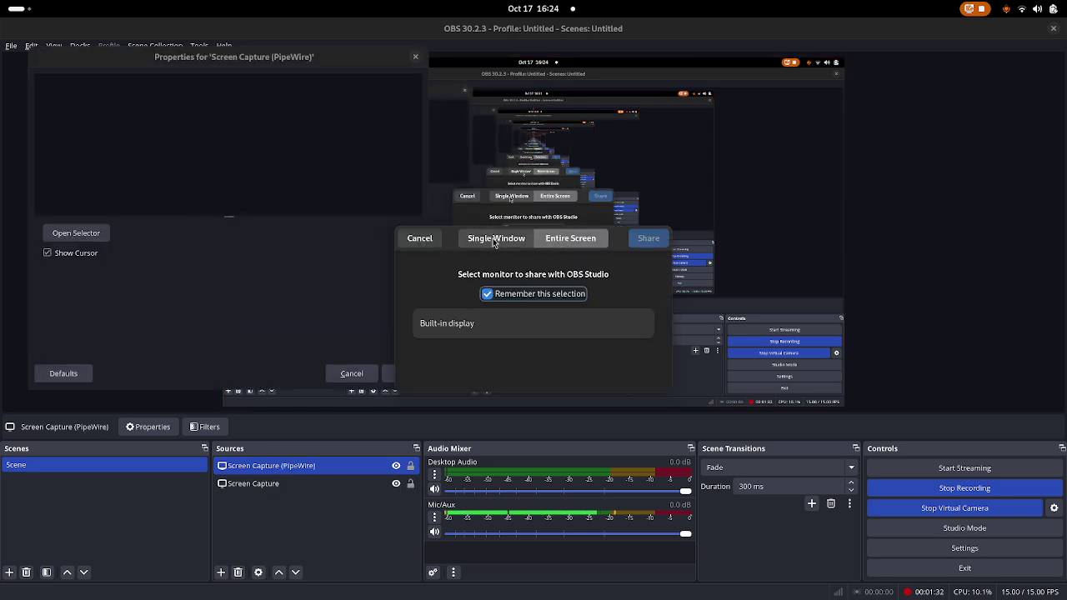
click(417, 239)
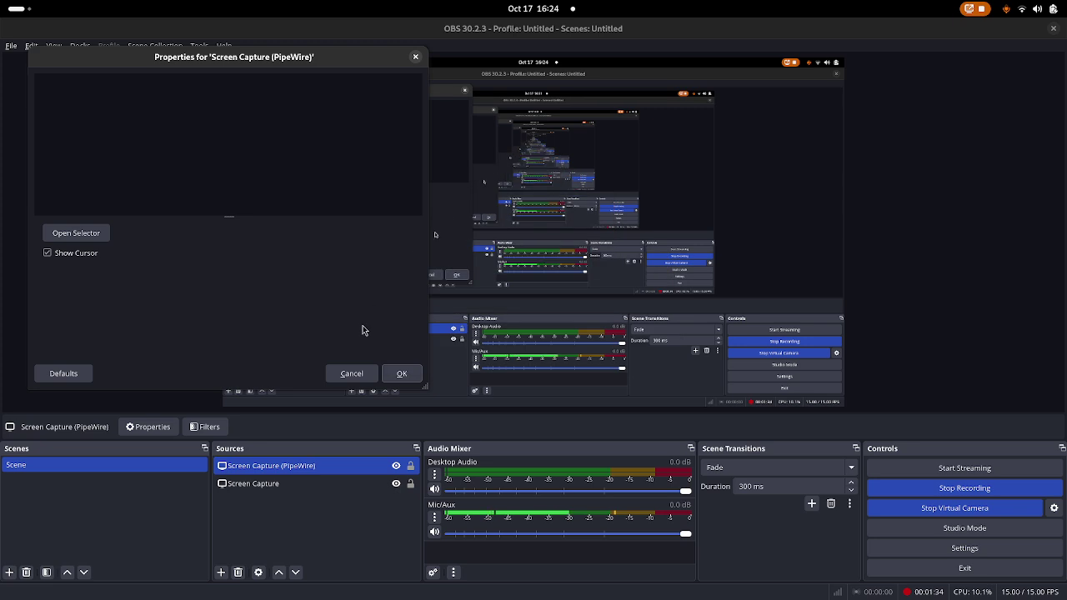
click(351, 374)
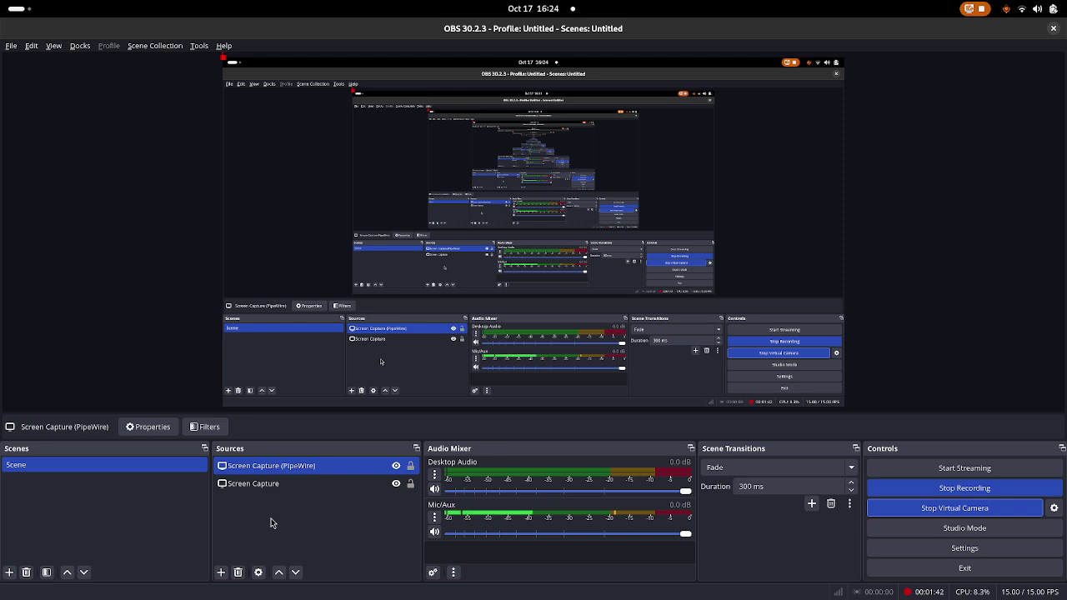
- Remove the PipeWire capture source and switch to the Moxfield deck in Firefox
right_click(293, 470)
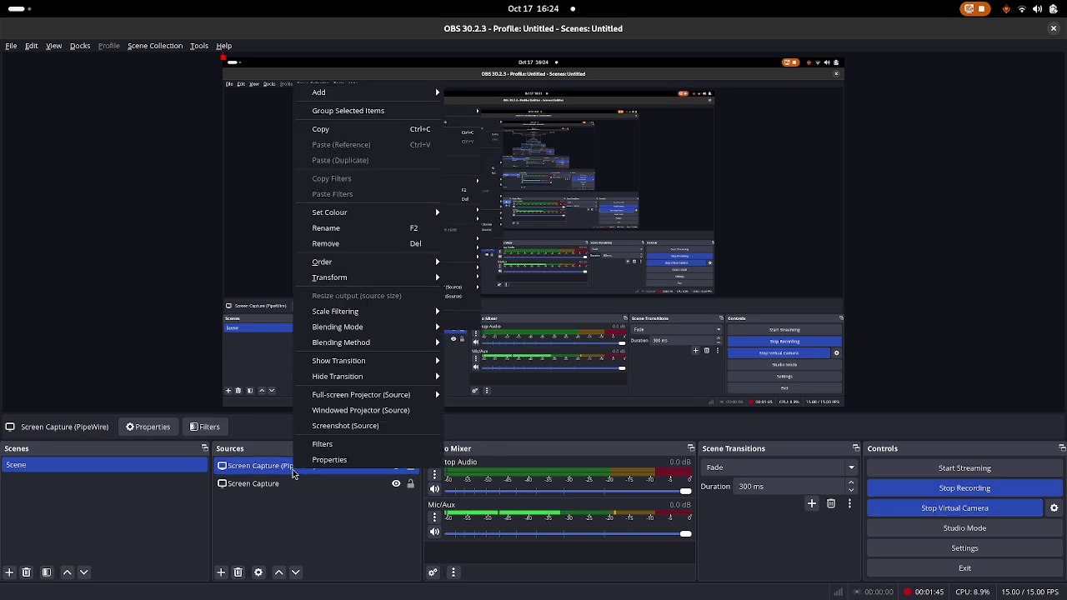
click(346, 242)
click(243, 106)
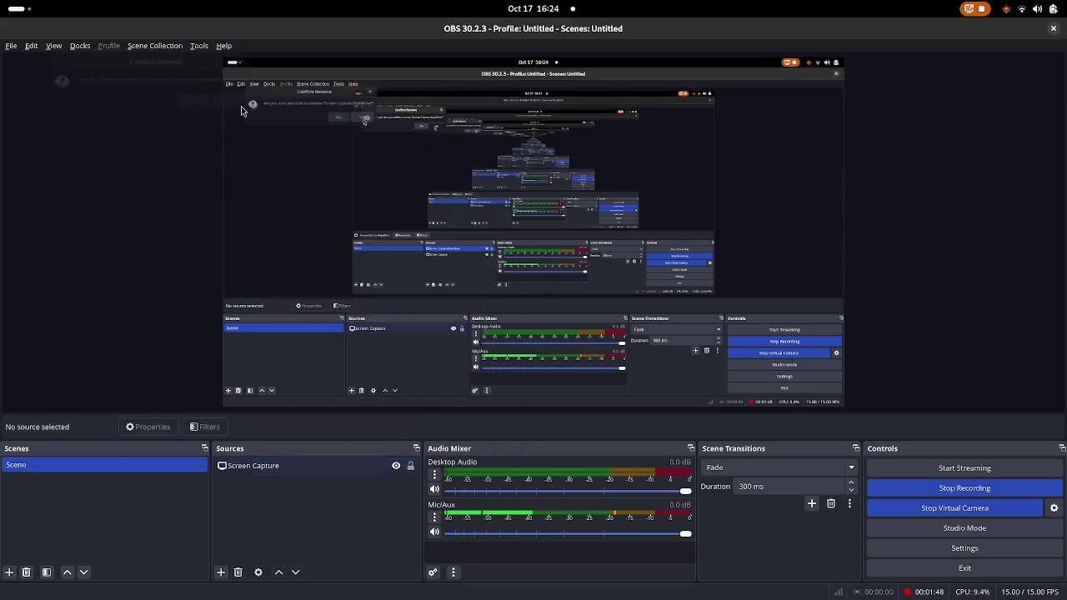
key(alt+Tab)
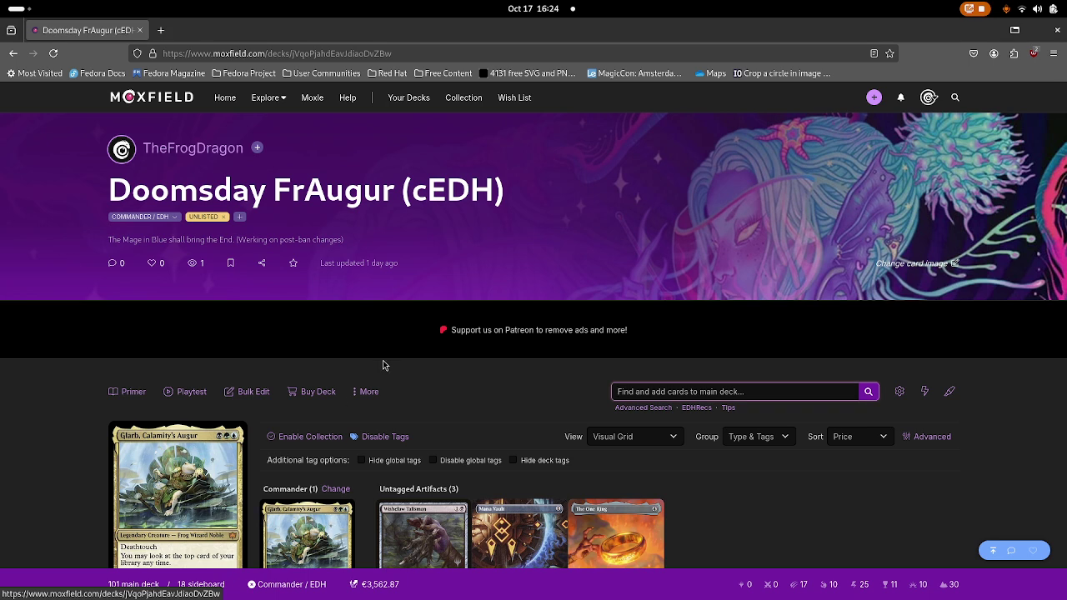
- Open the goldfish playtest for the Doomsday FrAugur (cEDH) deck
scroll(383, 360, down, 10)
scroll(383, 365, up, 10)
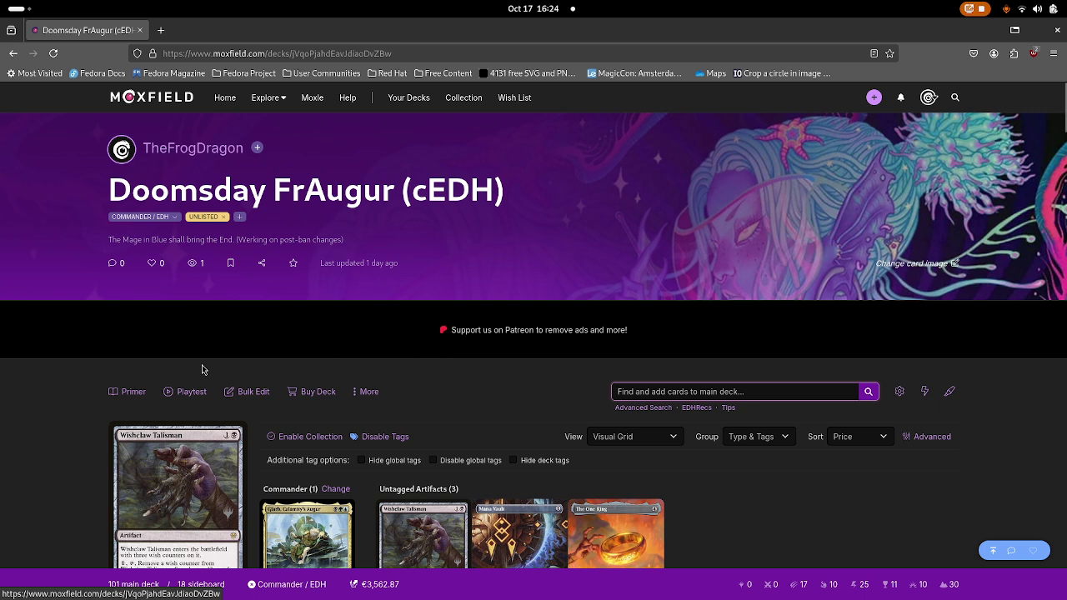
click(188, 392)
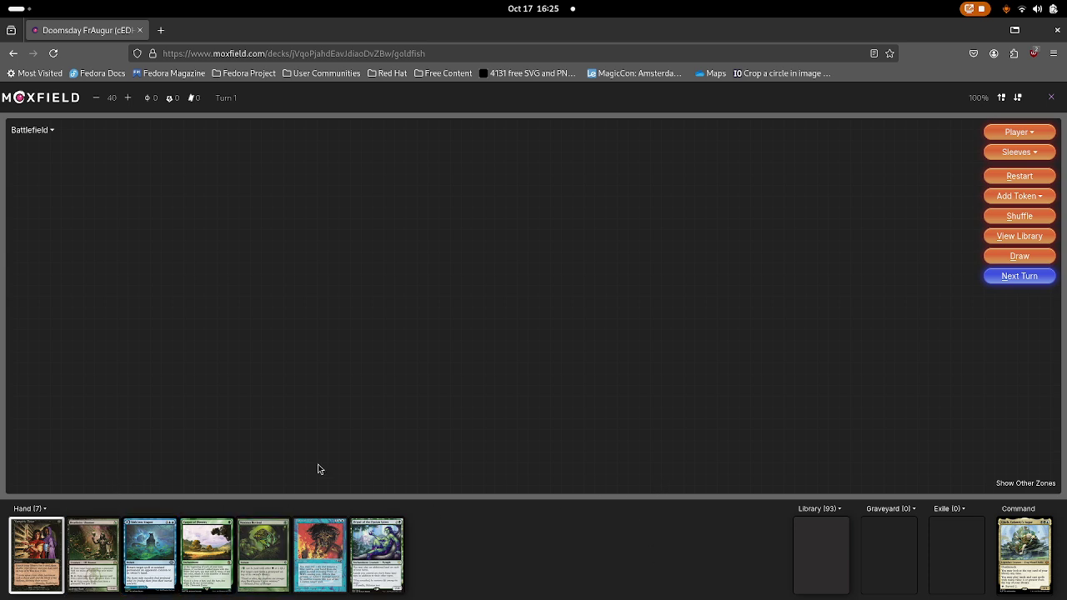
- Add a black 1500×200 colour source named 'Black Bar' and drag it over the bottom hand area
key(alt+Tab)
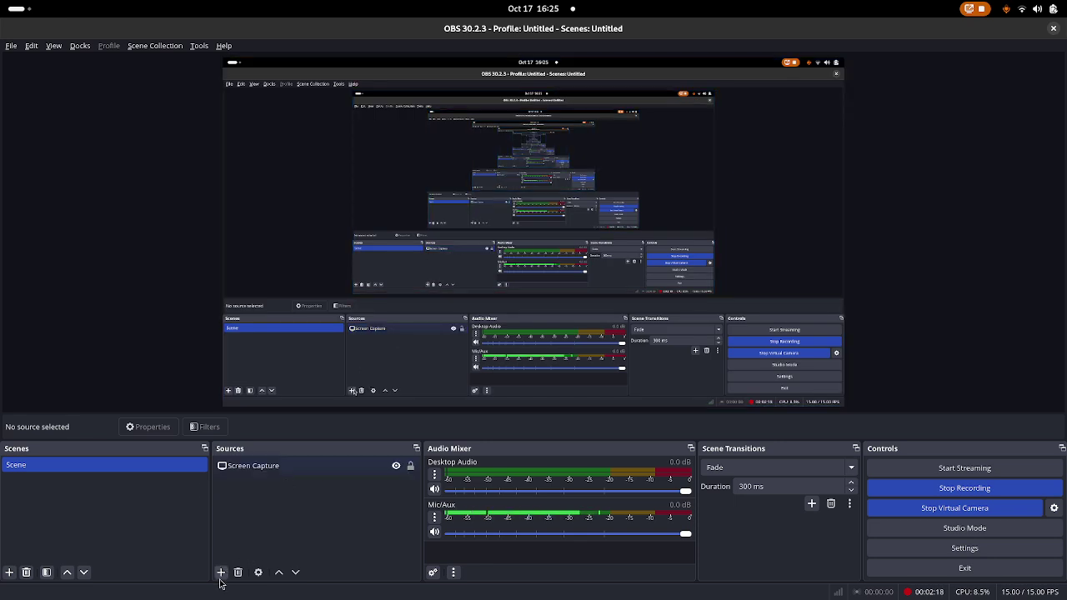
click(220, 575)
click(127, 526)
click(221, 573)
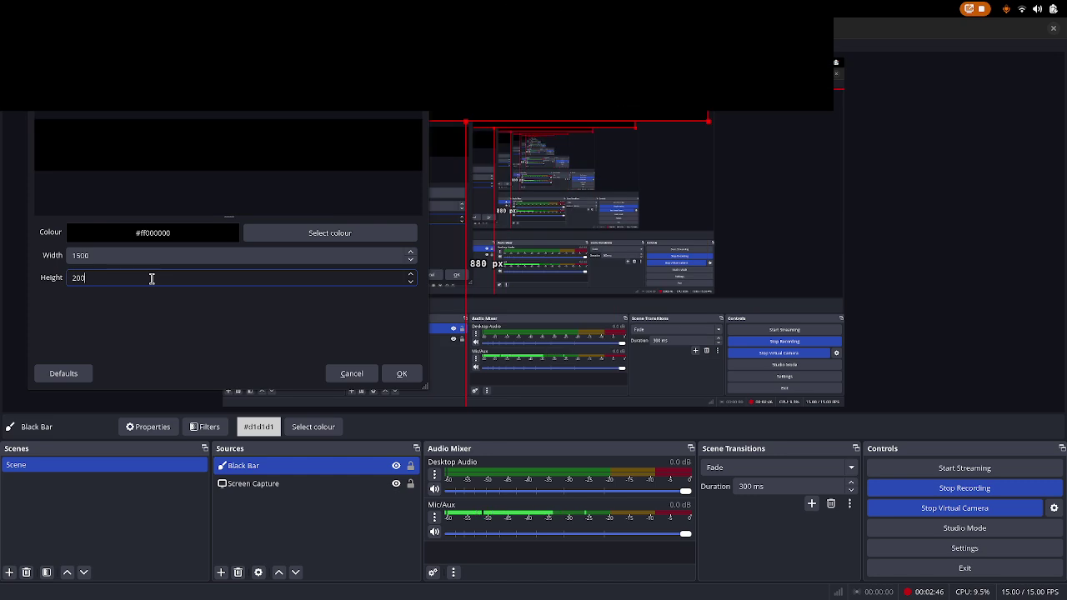
click(401, 373)
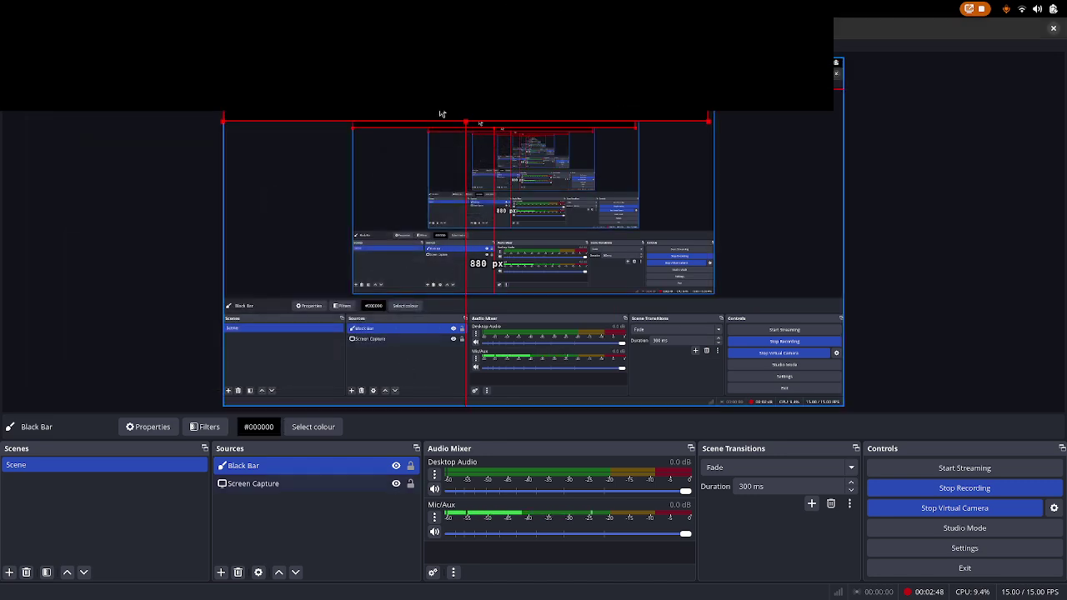
drag(434, 173, 401, 375)
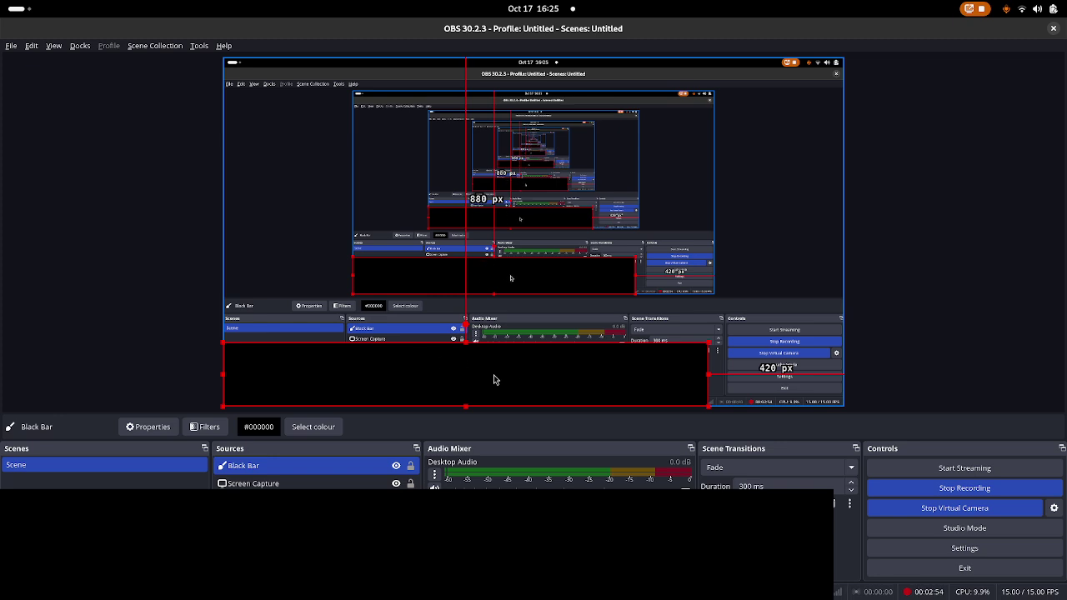
- Play two hand cards onto the Moxfield battlefield and draw one extra card
key(alt+Tab)
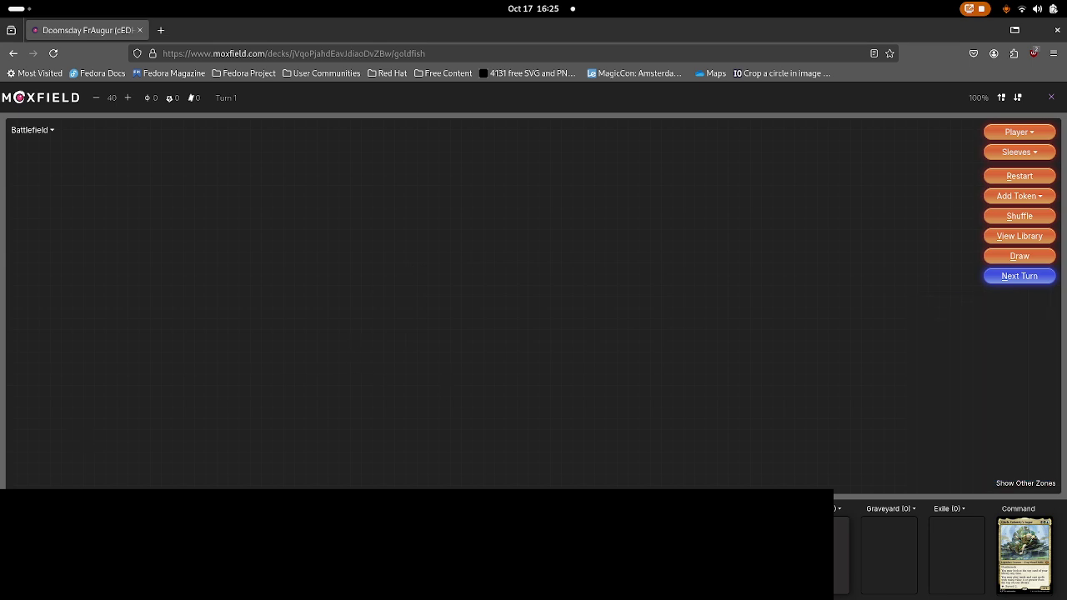
drag(390, 483, 386, 282)
drag(342, 517, 296, 317)
click(1013, 257)
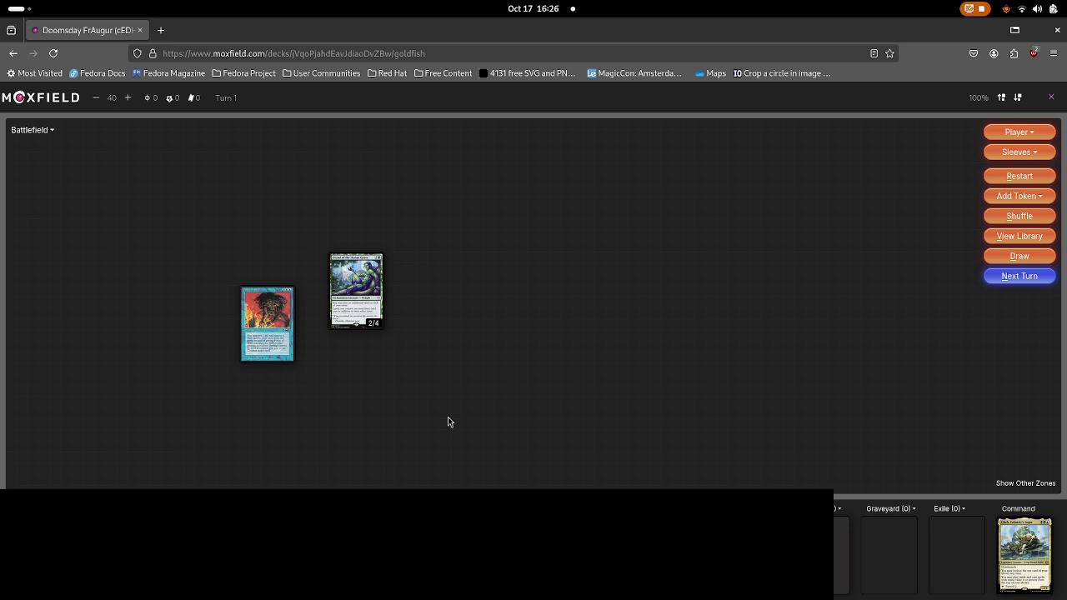
key(alt+Tab)
key(alt+Tab)
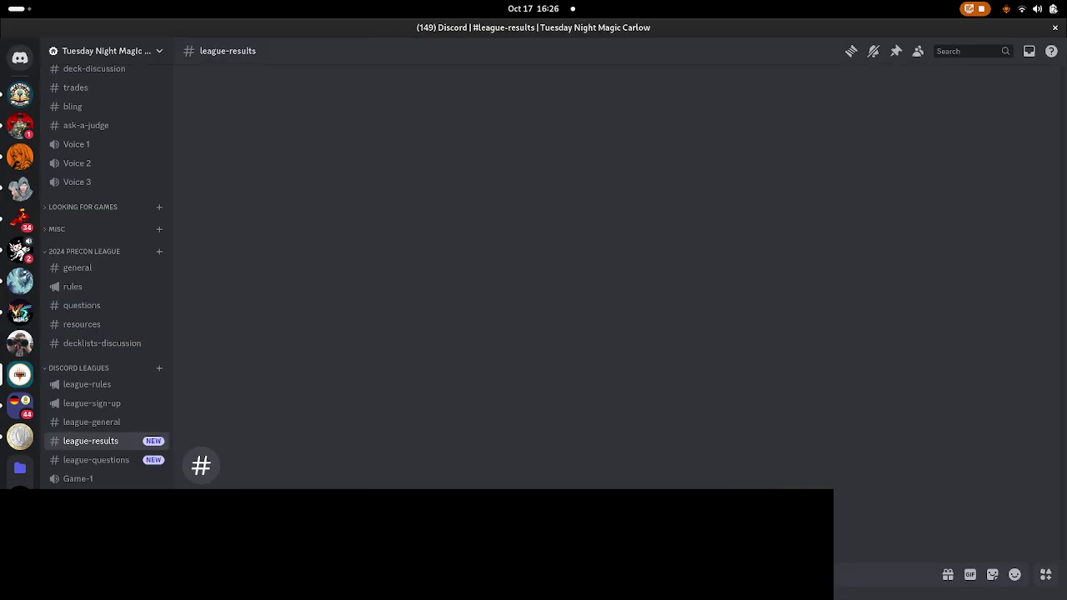
- Run Test Video in Discord's Voice & Video settings to preview the OBS Virtual Camera, then close settings
key(ctrl+comma)
scroll(233, 398, down, 5)
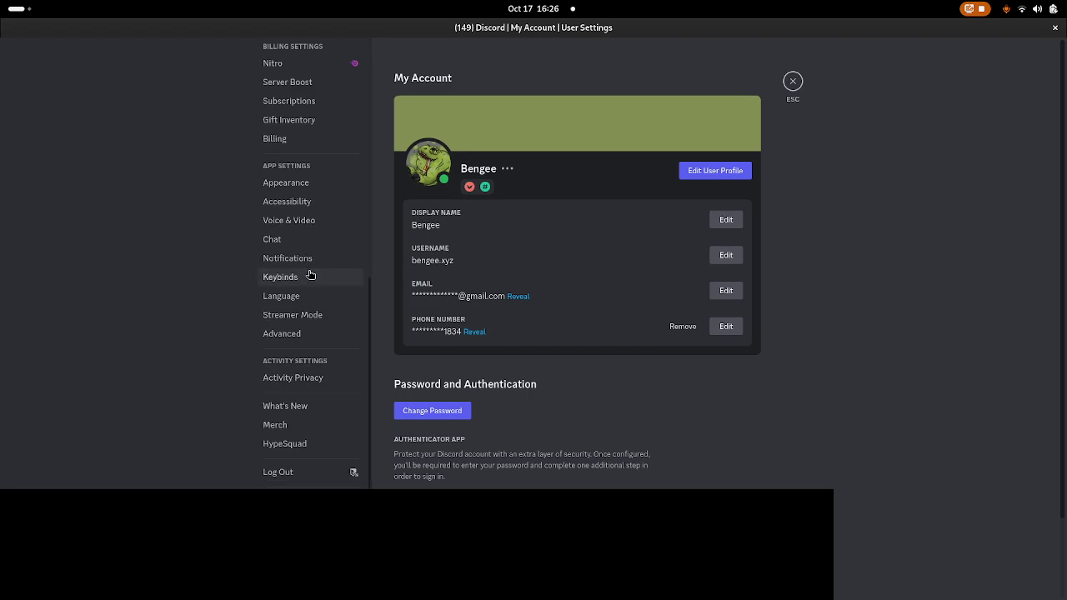
click(279, 221)
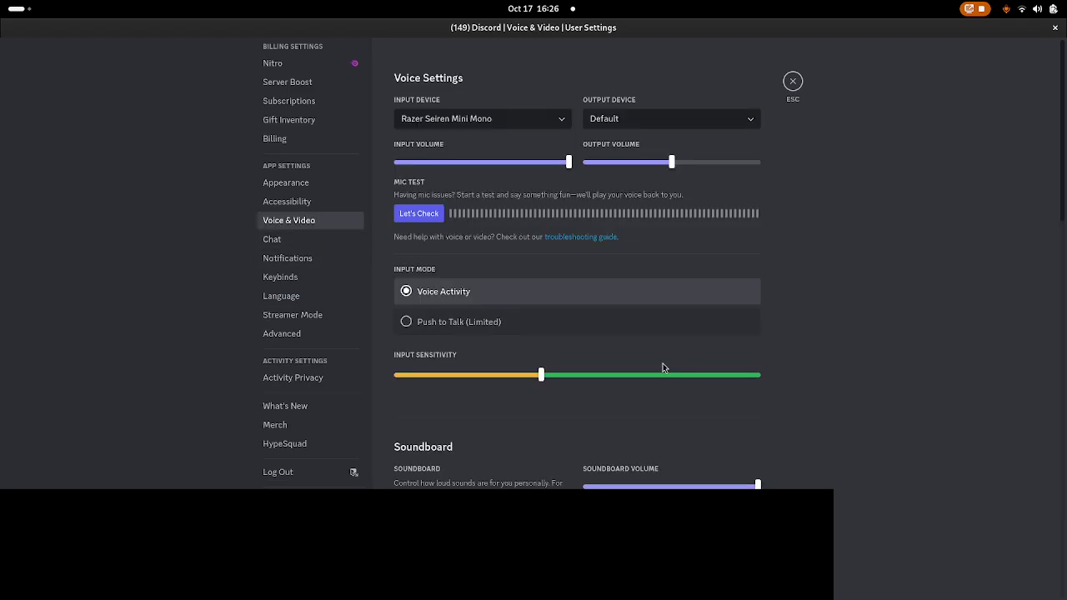
scroll(832, 413, down, 10)
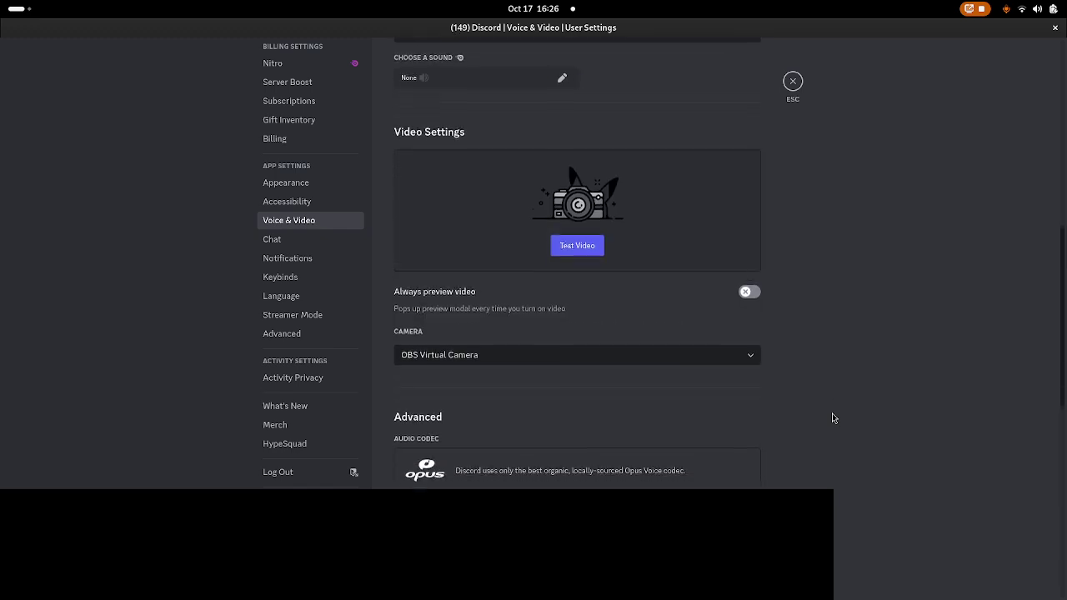
click(573, 240)
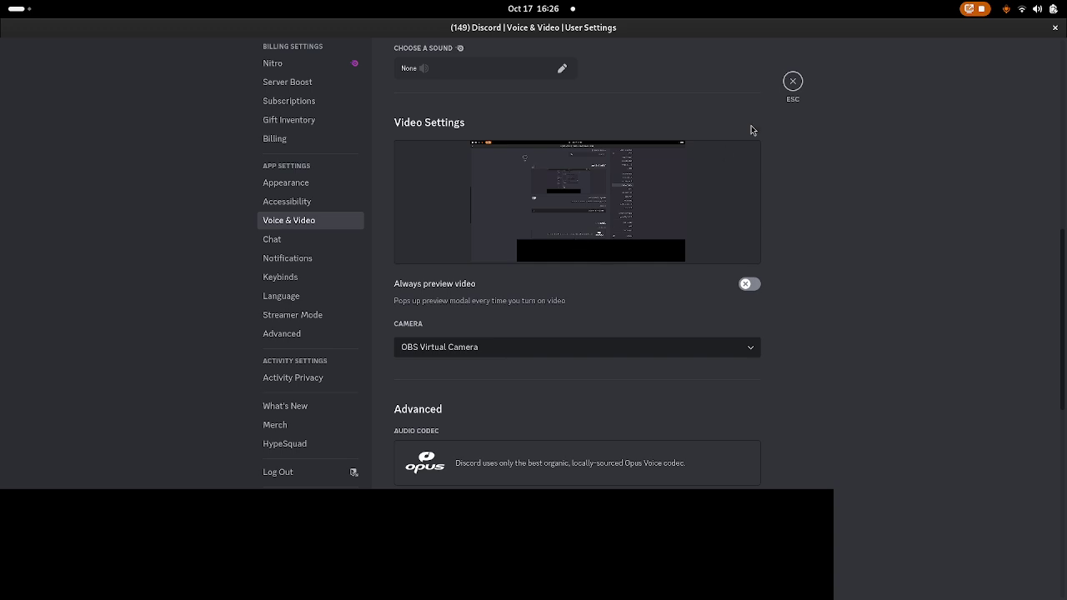
click(793, 83)
key(alt+Tab)
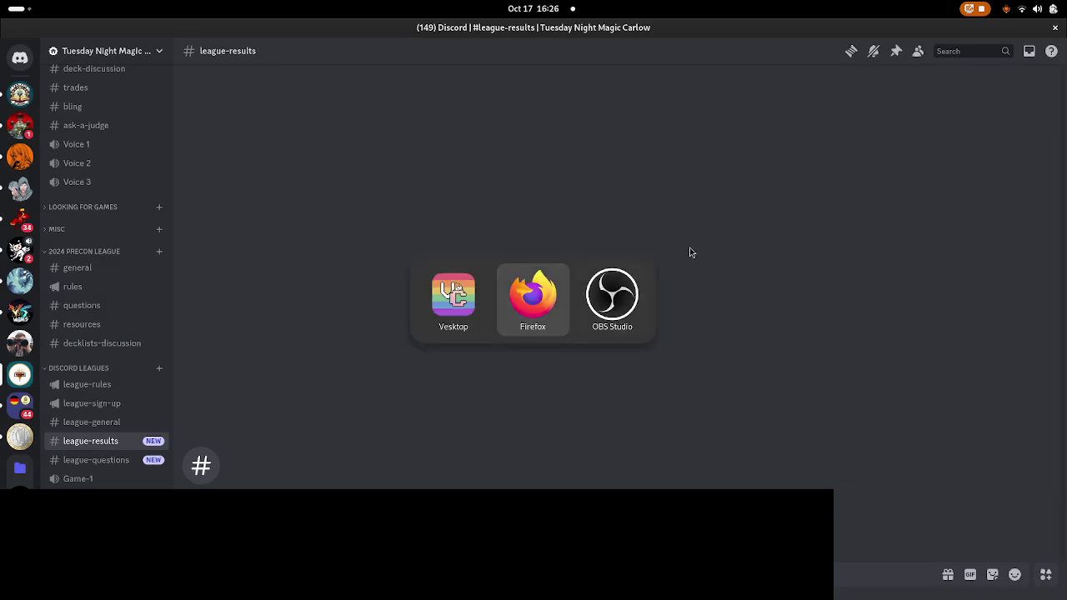
- Briefly hide the Black Bar source, then show it again over the hand area
key(alt+Tab)
key(alt+Tab)
key(alt+Tab)
key(alt+Tab)
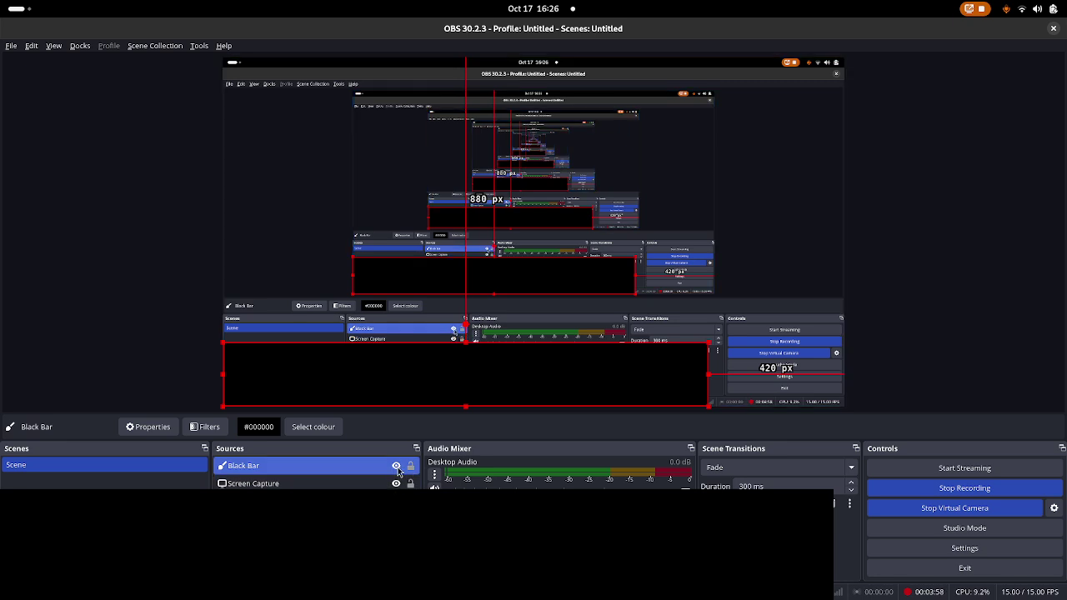
click(396, 466)
key(alt+Tab)
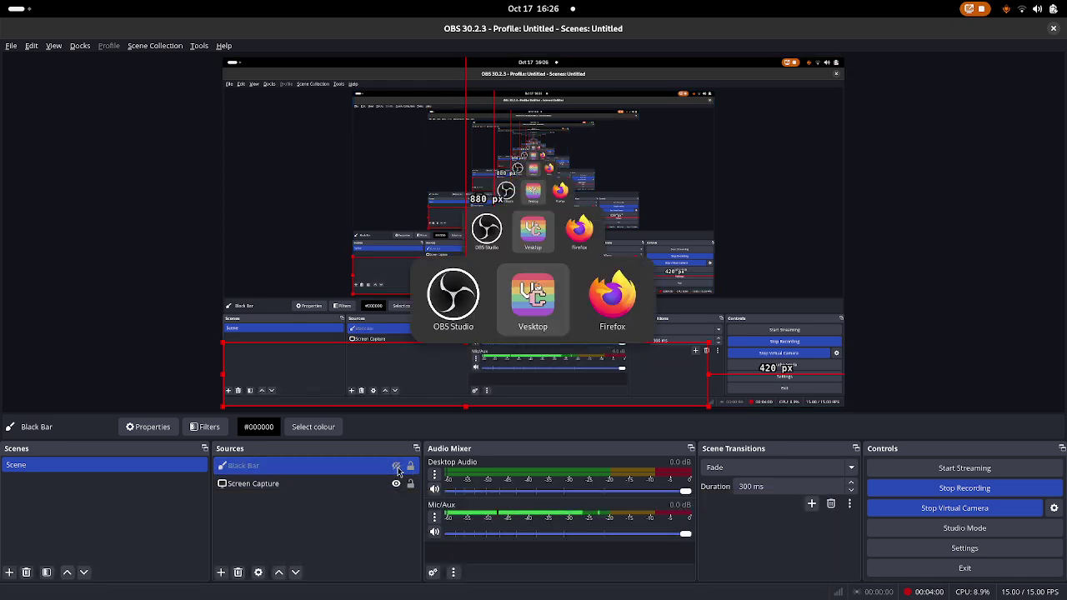
key(alt+Tab)
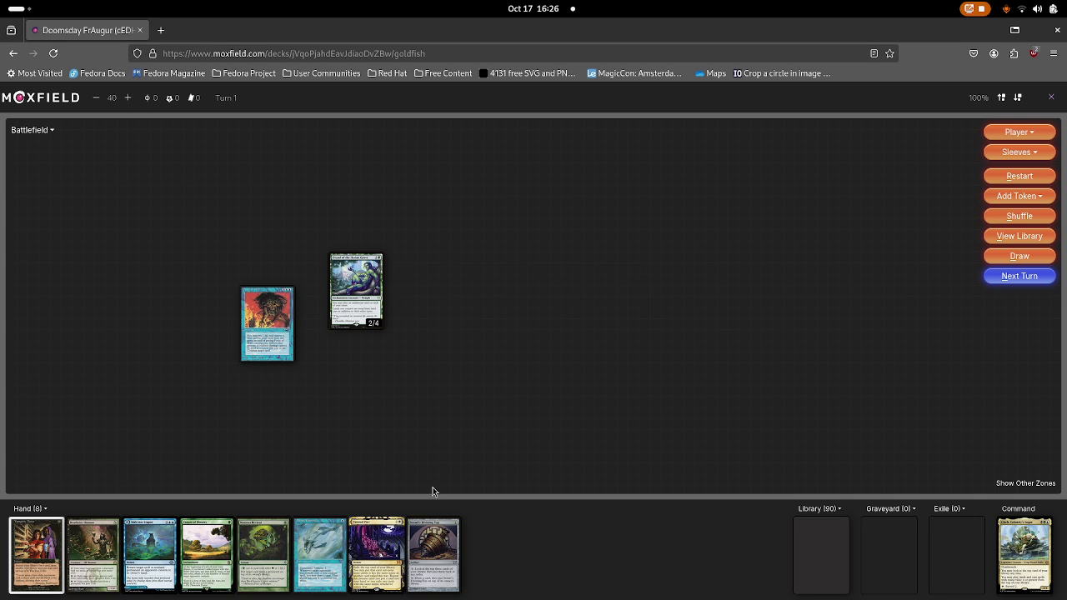
key(alt+Tab)
click(396, 466)
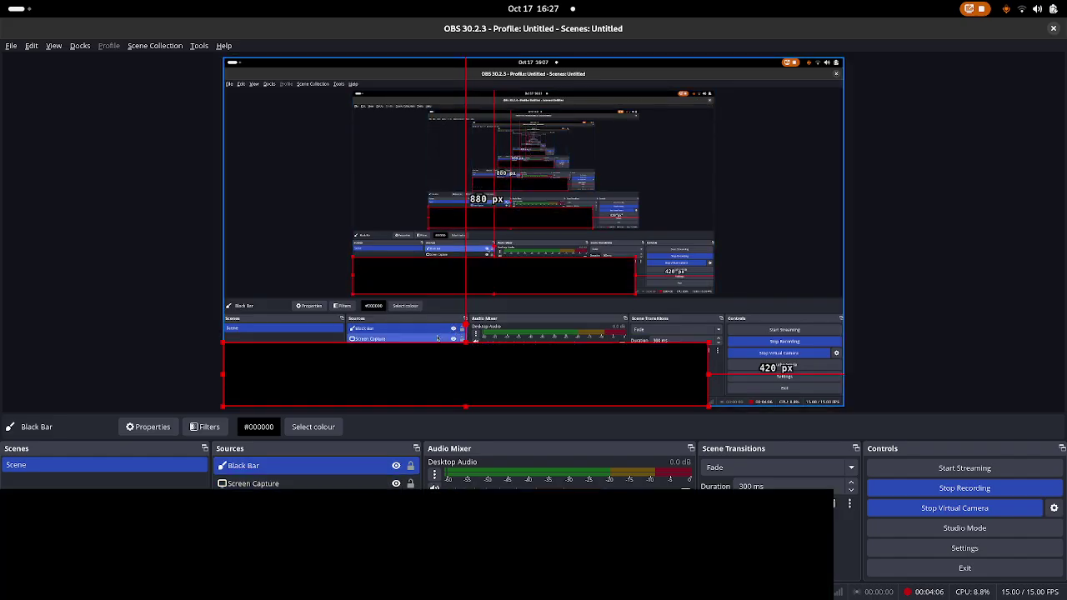
key(alt+Tab)
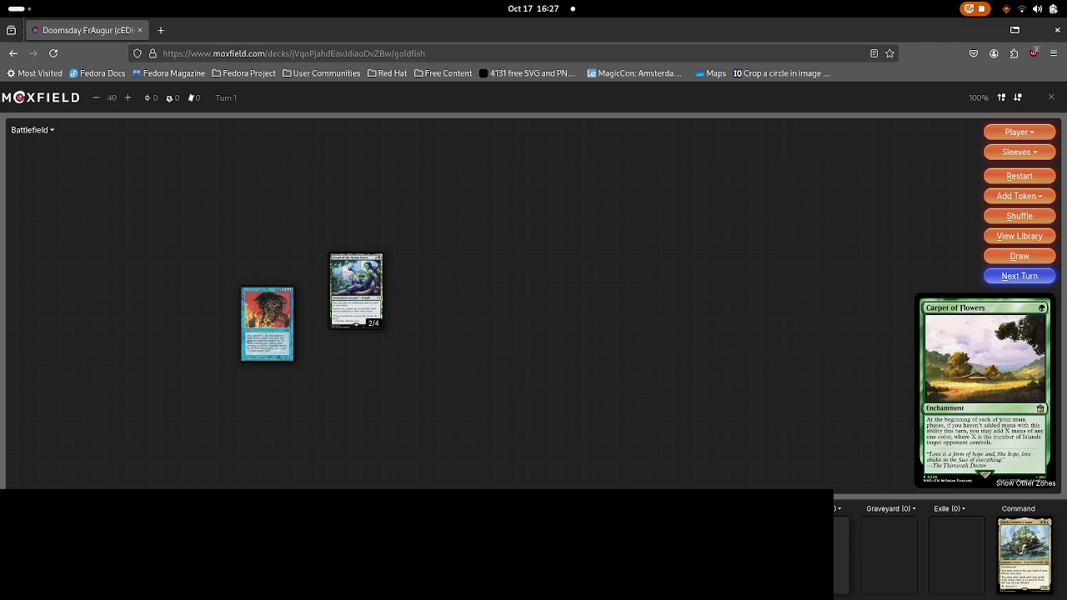